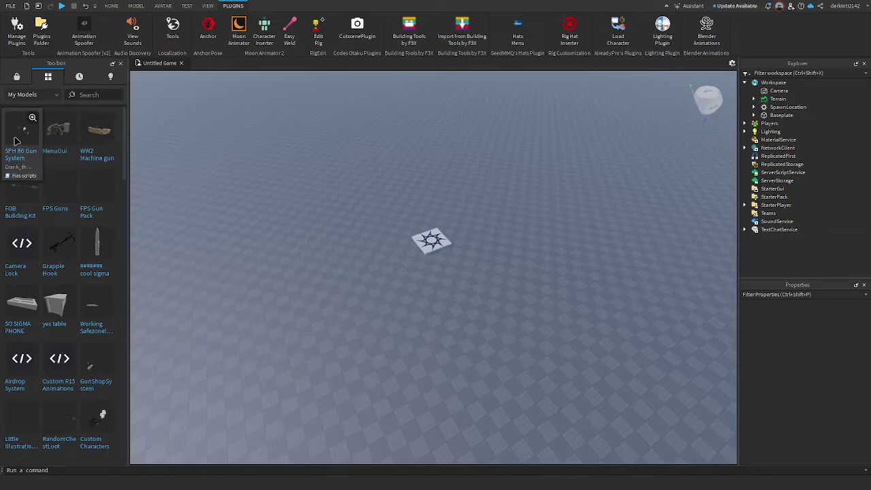
- Insert the SPH R6 Gun System model from My Models into the workspace and accept its included scripts
{"action": "left_click_drag", "start_coordinate": [17, 141], "coordinate": [315, 176]}
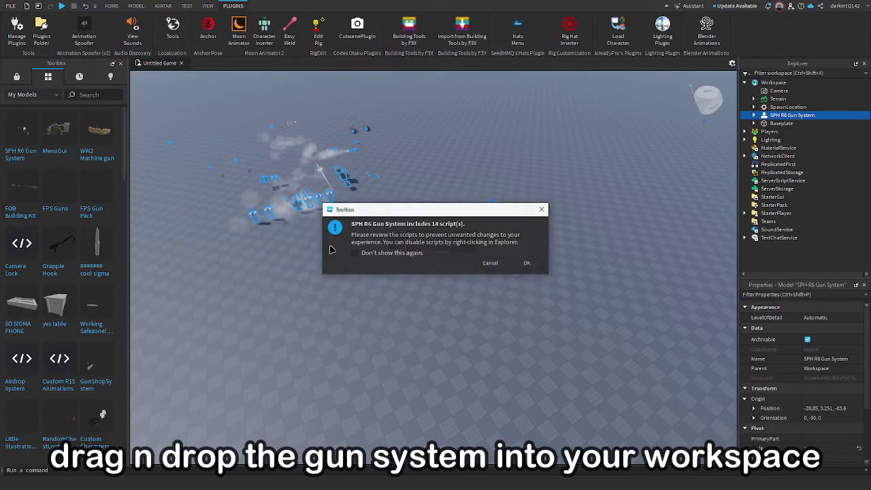
{"action": "left_click", "coordinate": [527, 264]}
{"action": "left_click", "coordinate": [368, 258]}
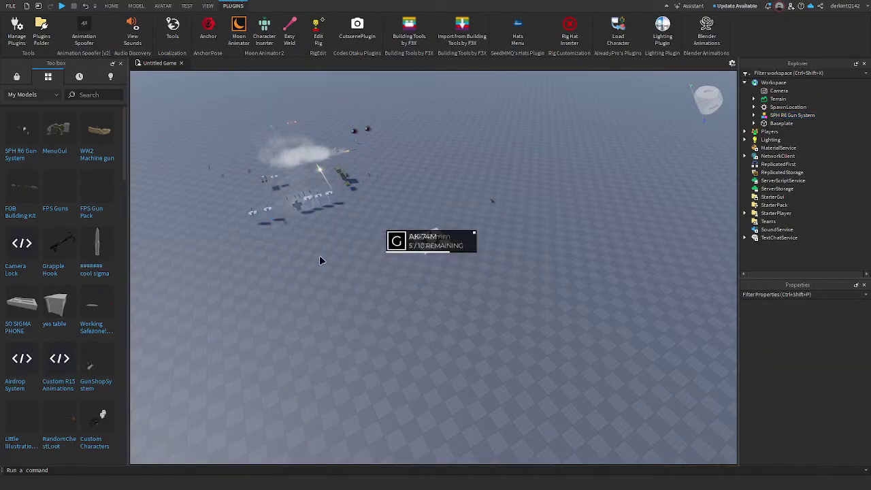
{"action": "key", "text": "a"}
{"action": "right_click_drag", "start_coordinate": [321, 258], "coordinate": [319, 261]}
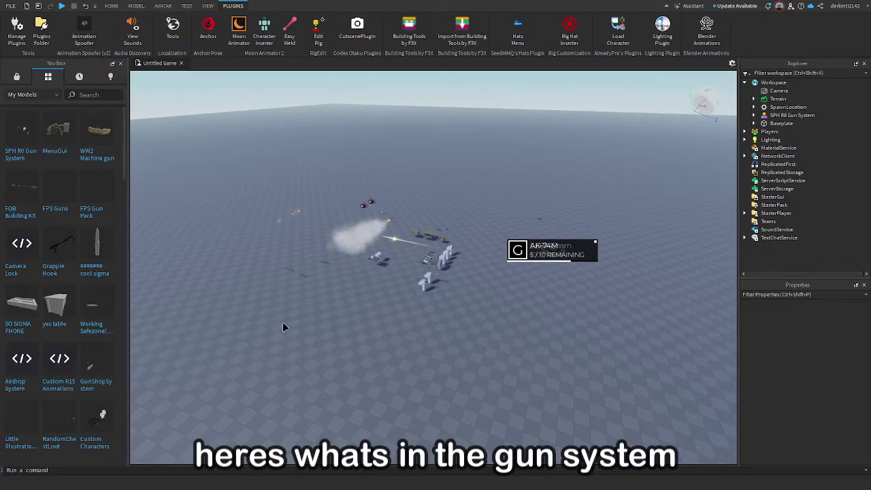
- Move SPH_Assets from the gun system model into ReplicatedStorage and SPH_Server into ServerScriptService
{"action": "left_click", "coordinate": [764, 115]}
{"action": "left_click", "coordinate": [764, 115]}
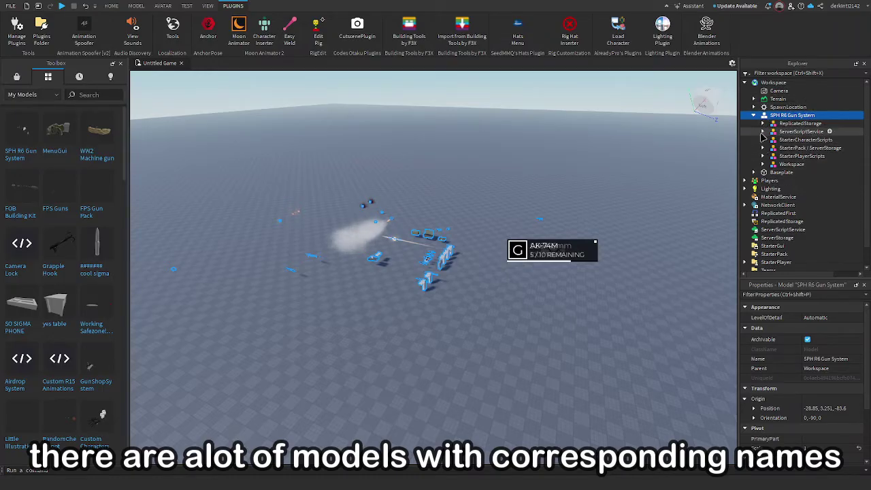
{"action": "left_click", "coordinate": [762, 123]}
{"action": "left_click", "coordinate": [800, 131]}
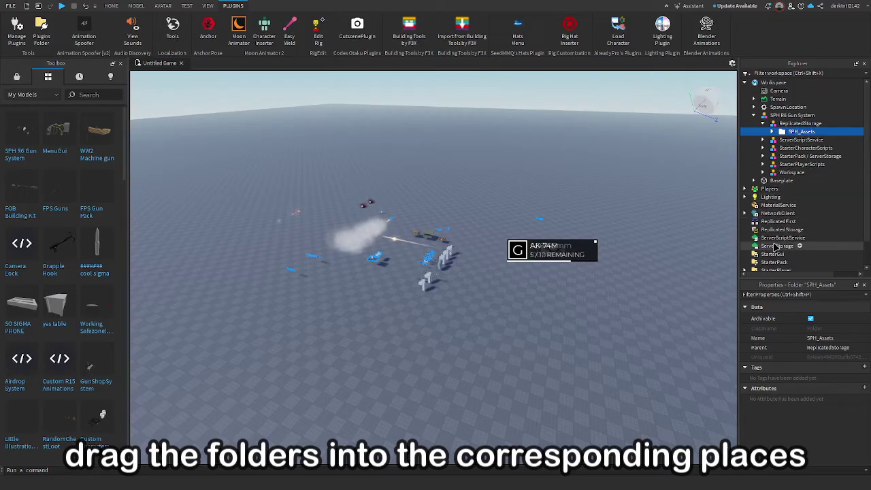
{"action": "left_click_drag", "start_coordinate": [776, 235], "coordinate": [776, 231]}
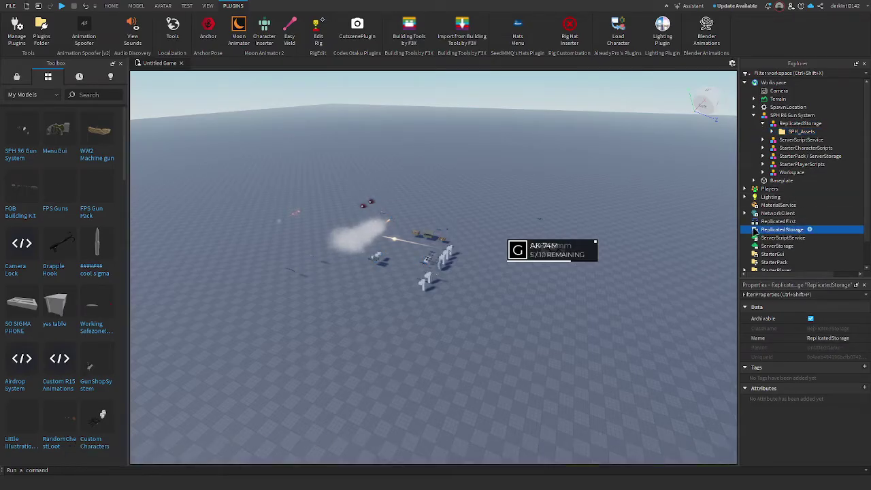
{"action": "left_click_drag", "start_coordinate": [782, 132], "coordinate": [774, 221]}
{"action": "left_click", "coordinate": [762, 132]}
{"action": "scroll", "coordinate": [768, 163], "scroll_direction": "up", "scroll_amount": 1}
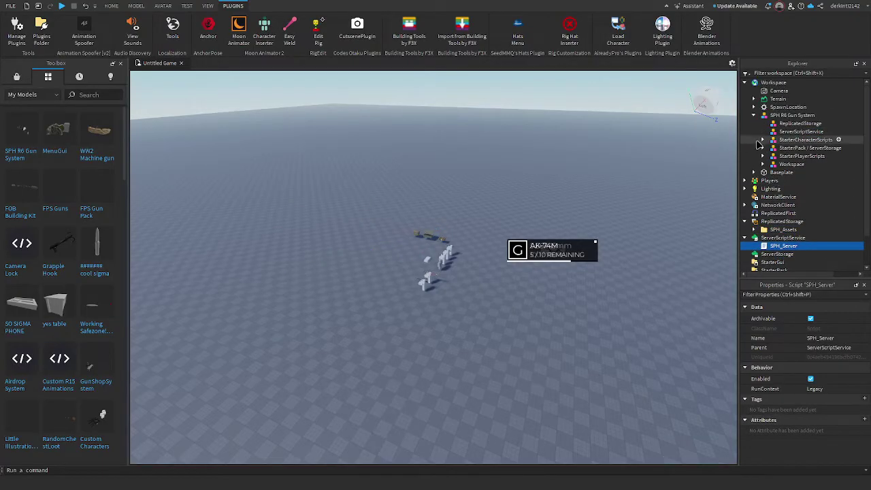
- Move the SPH_Character folder from the gun system model into StarterCharacterScripts under StarterPlayer
{"action": "left_click", "coordinate": [762, 140], "text": "shift"}
{"action": "left_click", "coordinate": [770, 157]}
{"action": "scroll", "coordinate": [791, 177], "scroll_direction": "down", "scroll_amount": 2}
{"action": "left_click_drag", "start_coordinate": [787, 148], "coordinate": [787, 237]}
{"action": "scroll", "coordinate": [780, 236], "scroll_direction": "down", "scroll_amount": 1}
{"action": "scroll", "coordinate": [784, 153], "scroll_direction": "up", "scroll_amount": 3}
- Move all the gun tools, from AK-74 through RPG-7, out of the gun system model into StarterPack
{"action": "left_click", "coordinate": [762, 147]}
{"action": "left_click", "coordinate": [785, 156]}
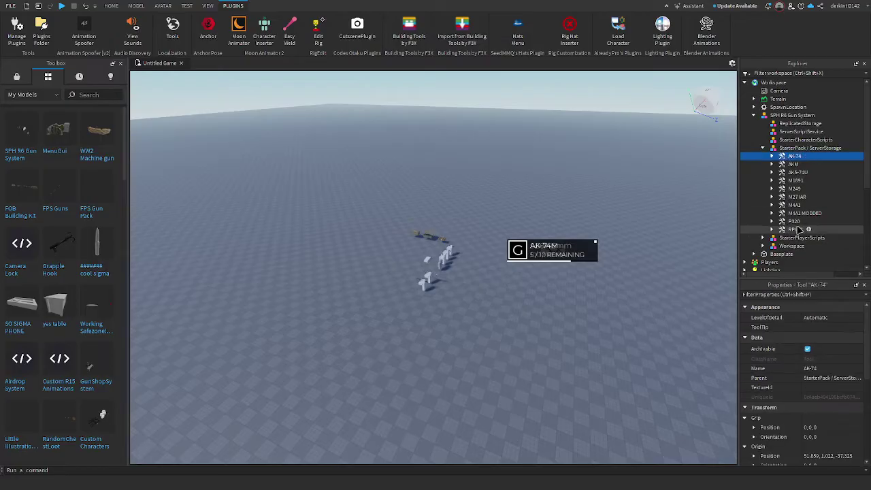
{"action": "left_click", "coordinate": [796, 230], "text": "shift"}
{"action": "scroll", "coordinate": [792, 204], "scroll_direction": "down", "scroll_amount": 5}
{"action": "left_click_drag", "start_coordinate": [789, 91], "coordinate": [772, 213]}
- Move the SPH_Player folder from the gun system model into StarterPlayerScripts under StarterPlayer
{"action": "scroll", "coordinate": [761, 156], "scroll_direction": "up", "scroll_amount": 5}
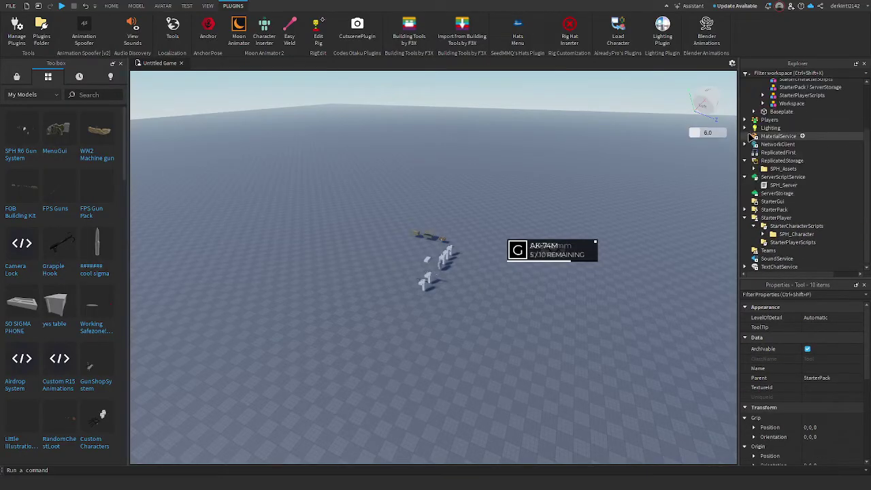
{"action": "left_click", "coordinate": [763, 156]}
{"action": "left_click", "coordinate": [784, 156]}
{"action": "scroll", "coordinate": [787, 204], "scroll_direction": "down", "scroll_amount": 3}
{"action": "left_click_drag", "start_coordinate": [792, 165], "coordinate": [789, 242]}
{"action": "scroll", "coordinate": [782, 218], "scroll_direction": "up", "scroll_amount": 3}
{"action": "left_click", "coordinate": [782, 156]}
- Move everything in the gun system's Workspace model, from AKAnims through Part, directly into the game's Workspace
{"action": "left_click", "coordinate": [762, 164]}
{"action": "left_click", "coordinate": [780, 172]}
{"action": "left_click", "coordinate": [781, 246], "text": "shift"}
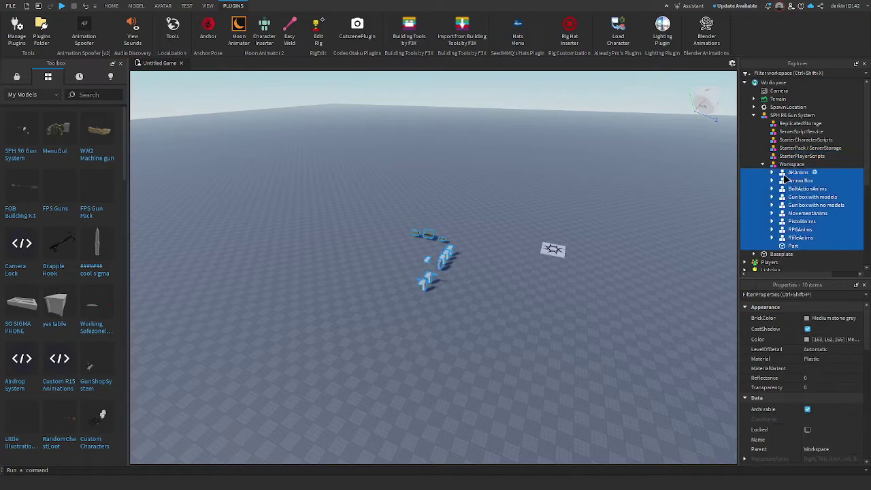
{"action": "left_click_drag", "start_coordinate": [782, 176], "coordinate": [761, 84]}
{"action": "left_click", "coordinate": [642, 267]}
{"action": "left_click", "coordinate": [768, 189]}
{"action": "left_click", "coordinate": [754, 189]}
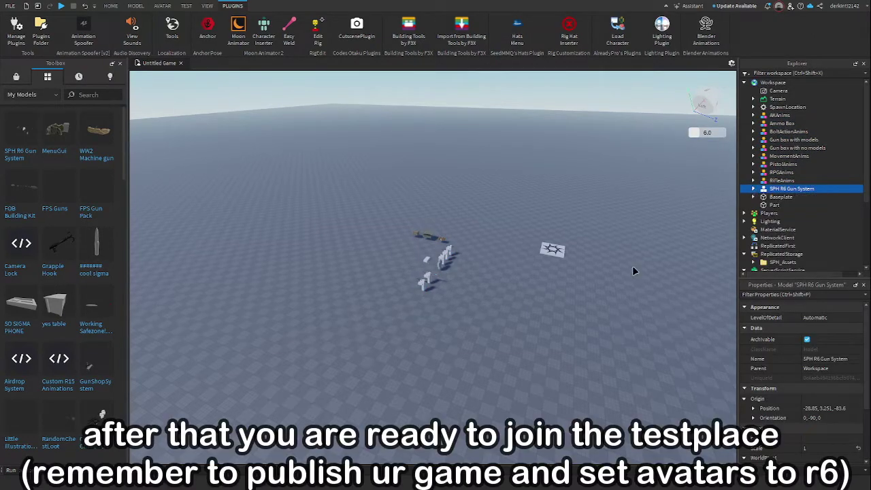
- Examine the ammo box, gun boxes and animation rigs placed in the scene
{"action": "left_click", "coordinate": [611, 294]}
{"action": "right_click_drag", "start_coordinate": [610, 293], "coordinate": [437, 254]}
{"action": "key", "text": "w"}
{"action": "key", "text": "a"}
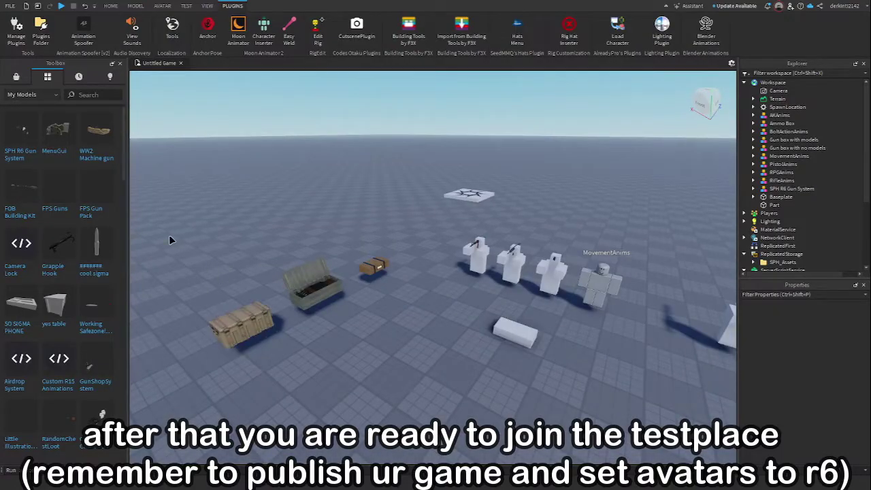
{"action": "left_click_drag", "start_coordinate": [170, 239], "coordinate": [370, 353]}
{"action": "left_click_drag", "start_coordinate": [332, 288], "coordinate": [432, 187]}
{"action": "right_click_drag", "start_coordinate": [432, 186], "coordinate": [524, 354]}
{"action": "left_click", "coordinate": [325, 346]}
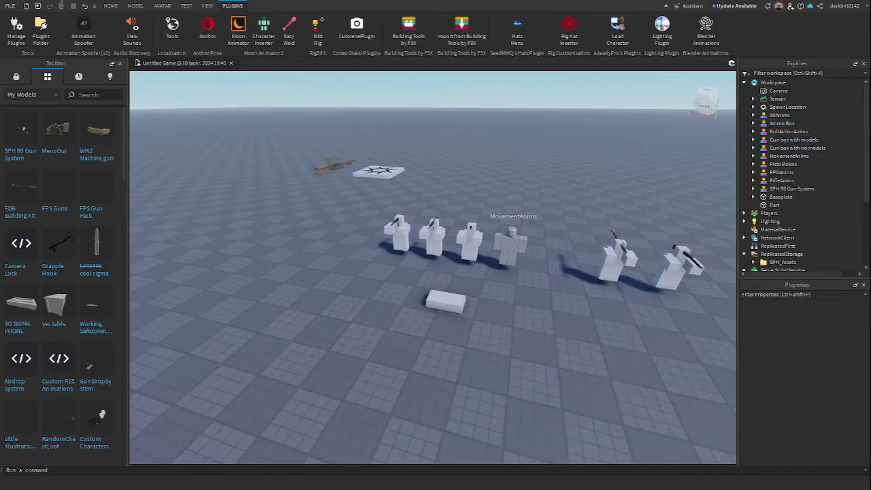
- Start a playtest of the game and examine how the avatar looks from several sides
{"action": "key", "text": "F5"}
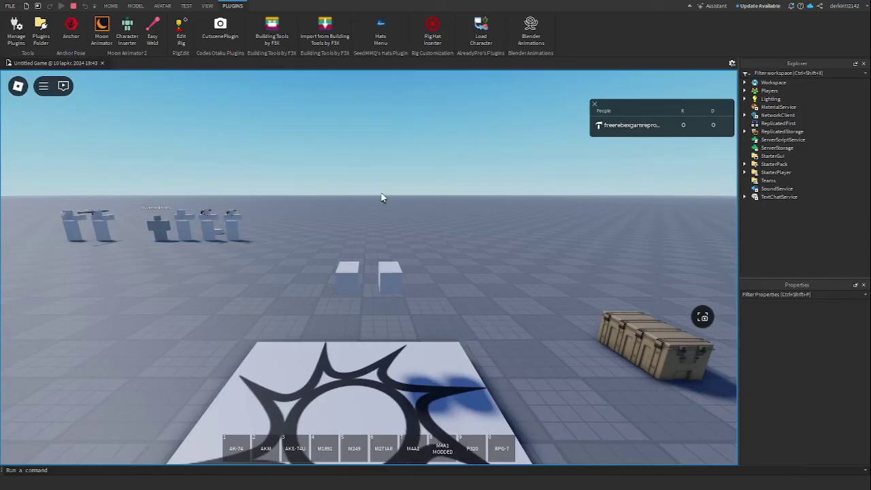
{"action": "right_click_drag", "start_coordinate": [470, 267], "coordinate": [444, 252]}
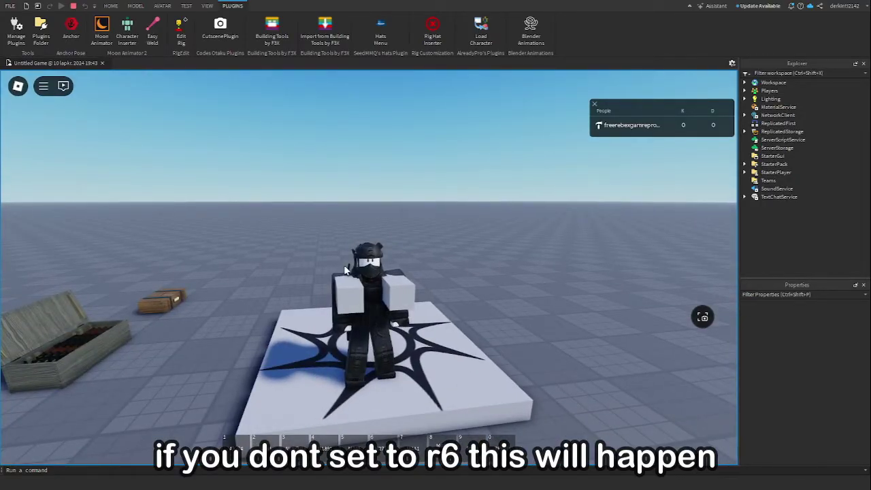
{"action": "scroll", "coordinate": [460, 259], "scroll_direction": "down", "scroll_amount": 3}
{"action": "right_click_drag", "start_coordinate": [348, 279], "coordinate": [313, 250]}
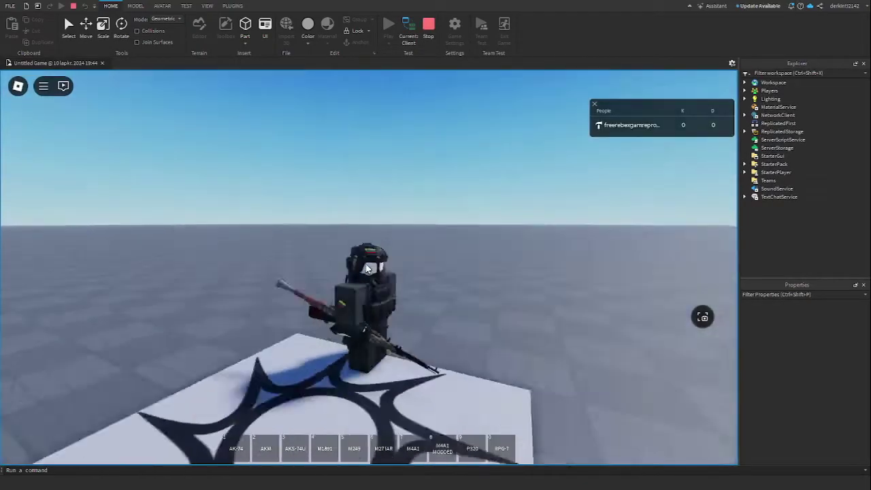
- Walk the R6 avatar around the spawn location in the playtest to check its movement
{"action": "right_click_drag", "start_coordinate": [366, 269], "coordinate": [366, 269]}
{"action": "key", "text": "d"}
{"action": "key", "text": "w"}
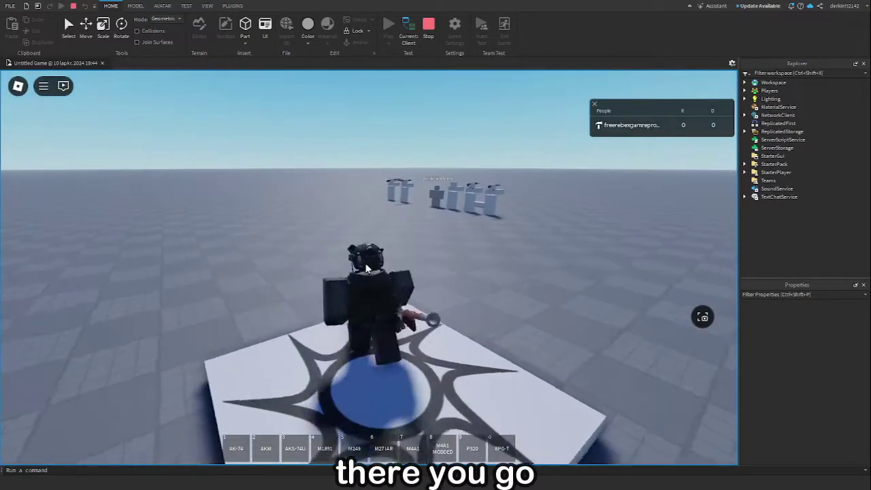
{"action": "key", "text": "a"}
{"action": "key", "text": "s"}
{"action": "key", "text": "d"}
{"action": "key", "text": "a"}
{"action": "key", "text": "d"}
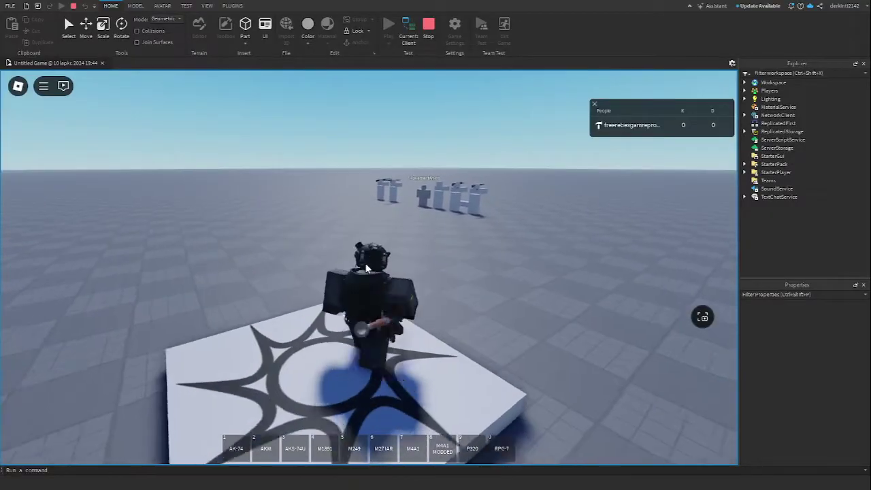
- Equip the AK-74 in the playtest and fire it to check the gun's animations in first and third person
{"action": "scroll", "coordinate": [362, 267], "scroll_direction": "up", "scroll_amount": 3}
{"action": "scroll", "coordinate": [361, 266], "scroll_direction": "up", "scroll_amount": 3}
{"action": "key", "text": "1"}
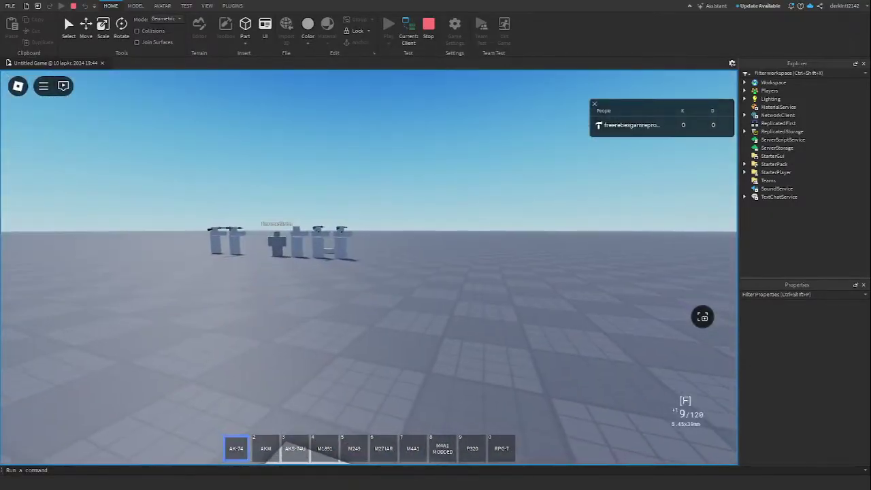
{"action": "scroll", "coordinate": [368, 267], "scroll_direction": "down", "scroll_amount": 3}
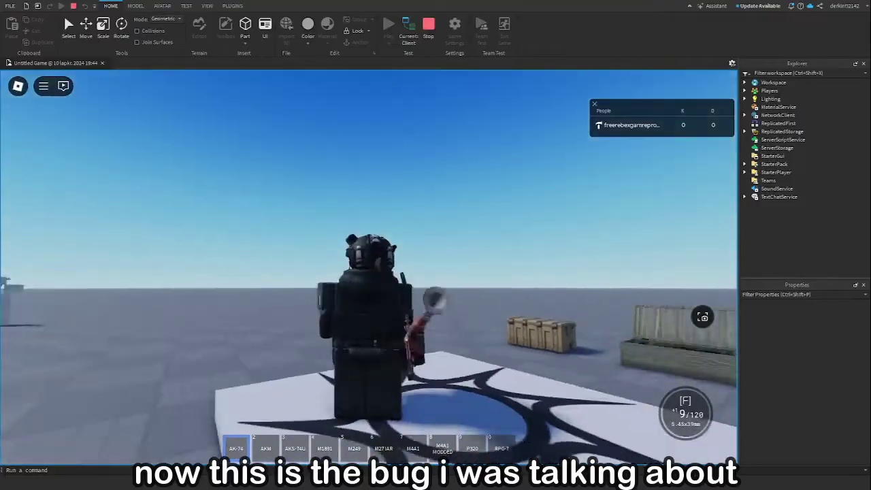
{"action": "left_click", "coordinate": [368, 268]}
{"action": "left_click", "coordinate": [368, 268]}
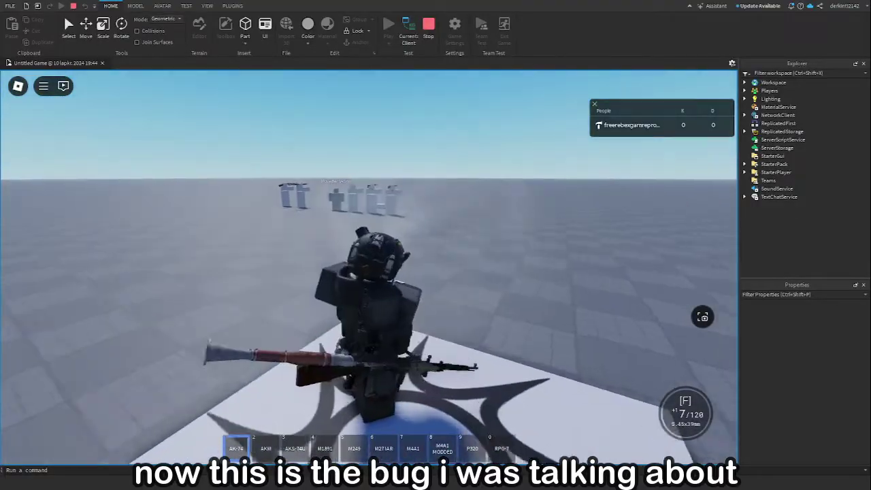
{"action": "scroll", "coordinate": [368, 268], "scroll_direction": "up", "scroll_amount": 3}
{"action": "key", "text": "w"}
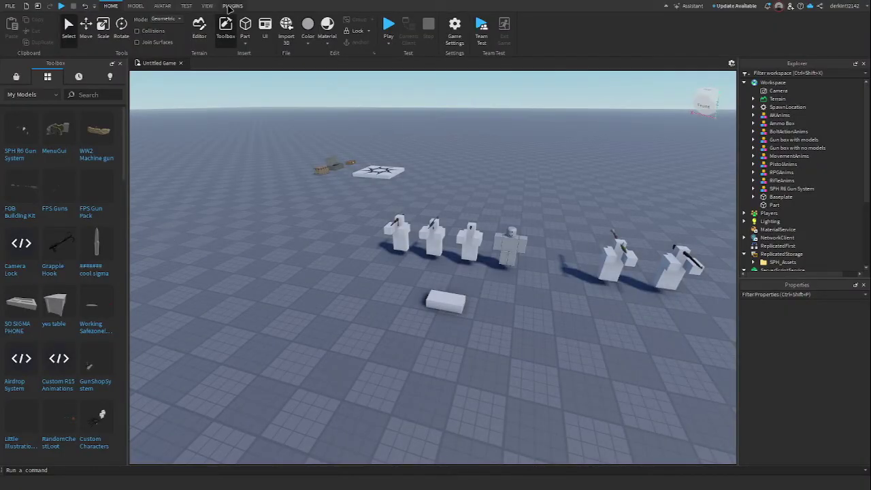
- Expand SPH_Assets in ReplicatedStorage, select its Animations folder and look through the animations inside
{"action": "left_click", "coordinate": [231, 7]}
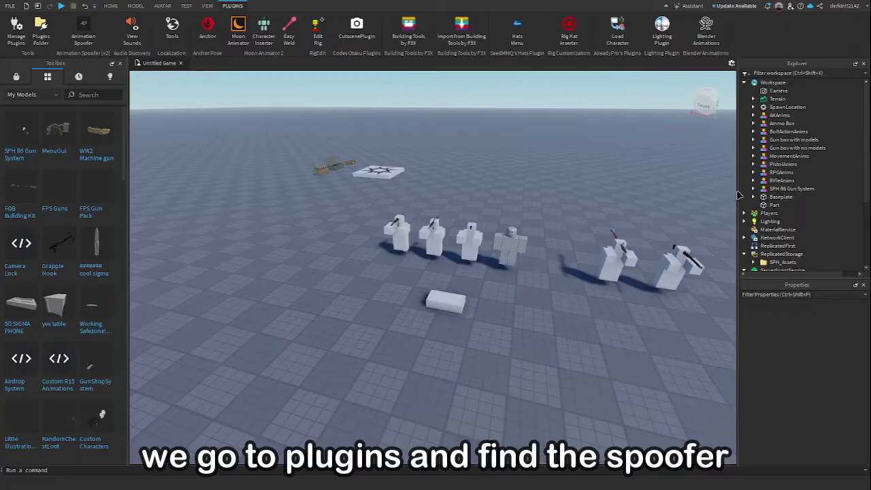
{"action": "scroll", "coordinate": [742, 193], "scroll_direction": "down", "scroll_amount": 3}
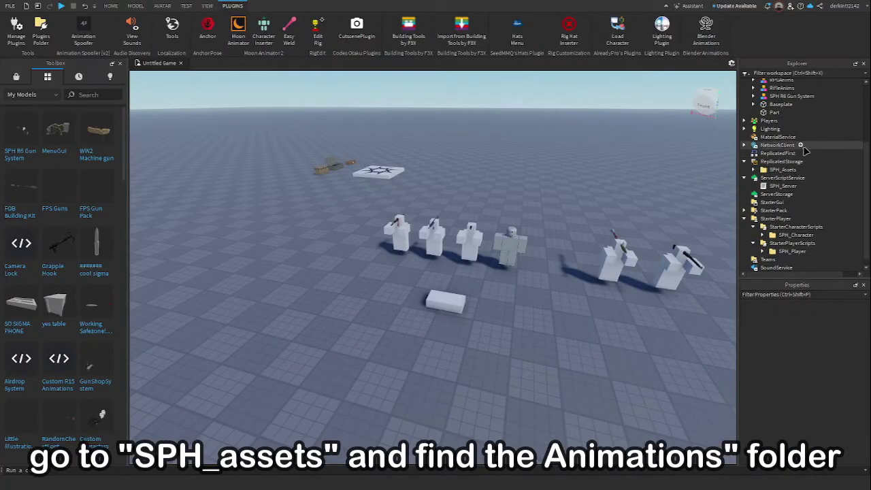
{"action": "left_click", "coordinate": [767, 162]}
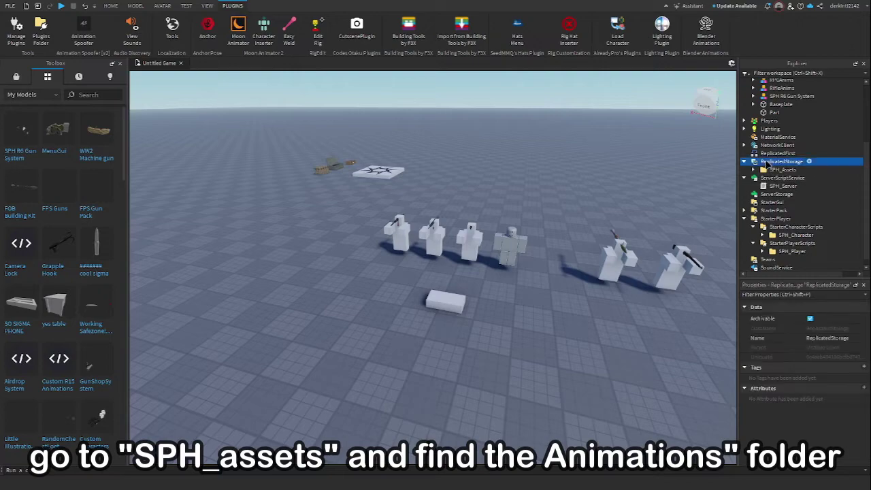
{"action": "left_click", "coordinate": [772, 162]}
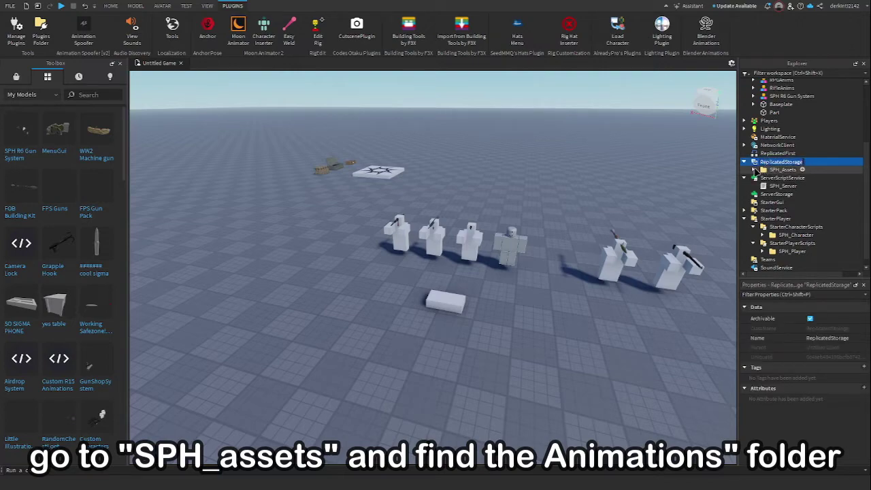
{"action": "left_click", "coordinate": [755, 170]}
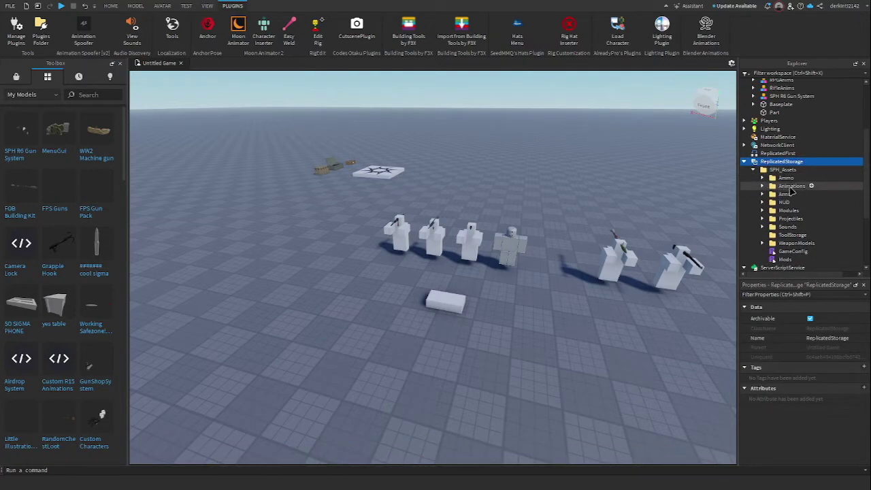
{"action": "left_click", "coordinate": [773, 188]}
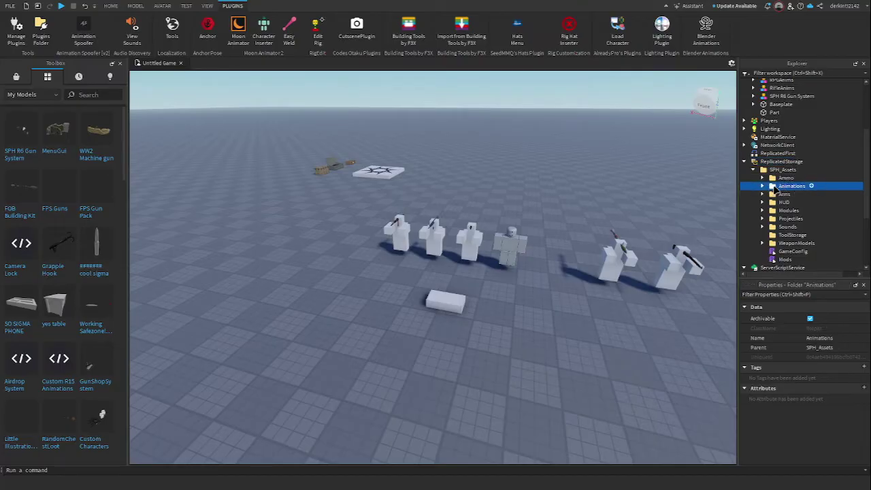
{"action": "left_click", "coordinate": [763, 187]}
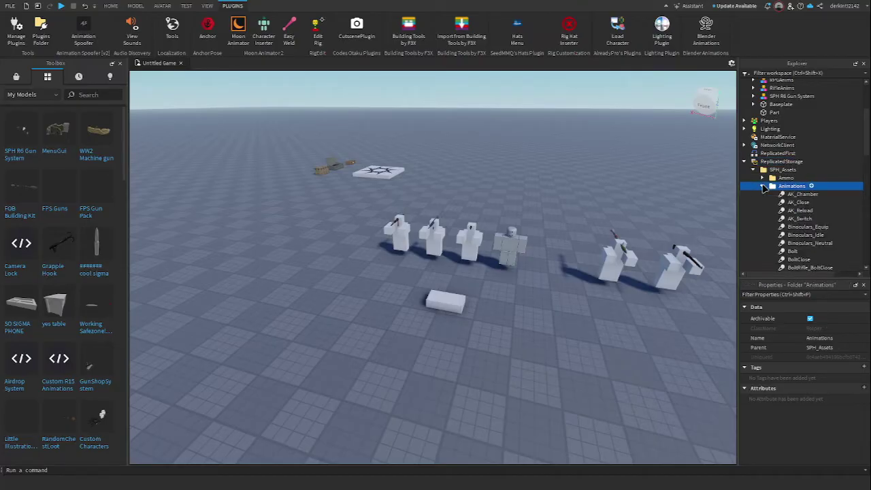
{"action": "scroll", "coordinate": [803, 177], "scroll_direction": "down", "scroll_amount": 10}
{"action": "scroll", "coordinate": [783, 168], "scroll_direction": "up", "scroll_amount": 10}
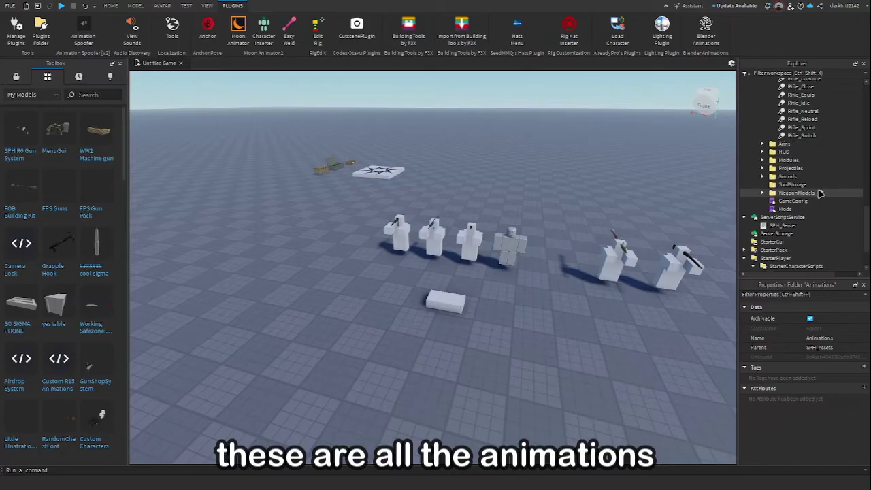
{"action": "scroll", "coordinate": [781, 169], "scroll_direction": "up", "scroll_amount": 2}
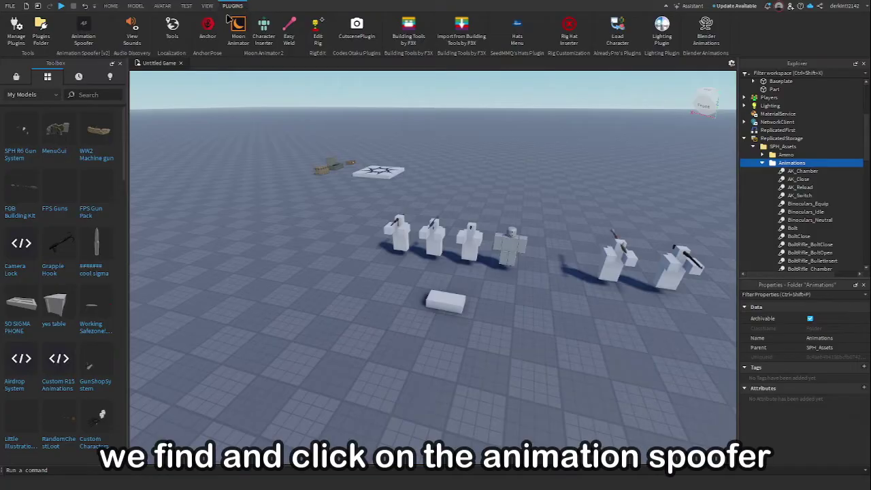
- Open the Animation Spoofer plugin and bring up the Replace all animations feature among its experimental options
{"action": "left_click", "coordinate": [82, 34]}
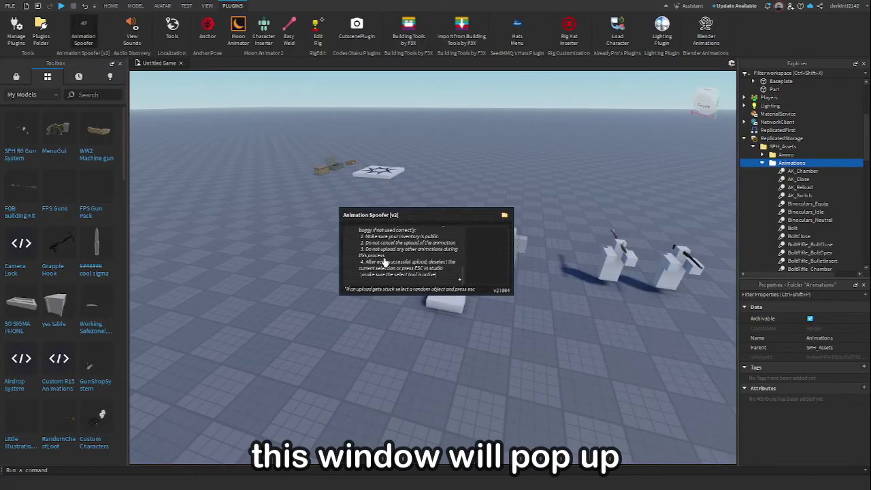
{"action": "left_click", "coordinate": [504, 216]}
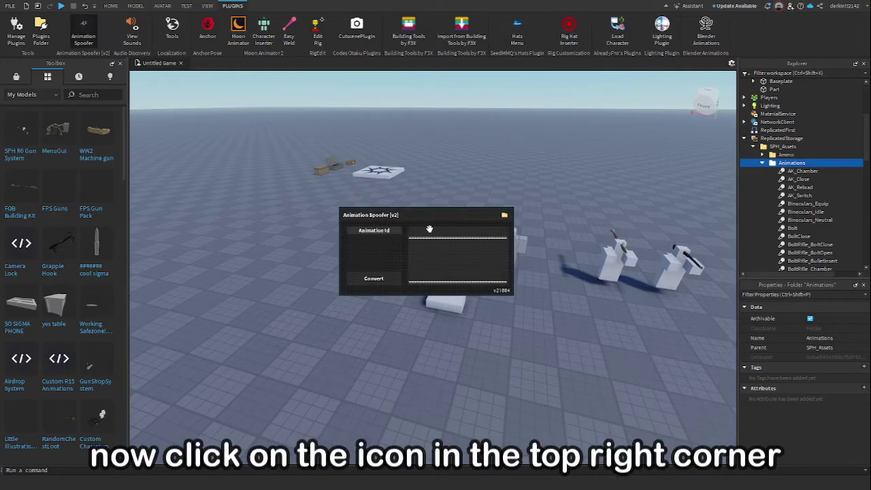
{"action": "left_click", "coordinate": [504, 216]}
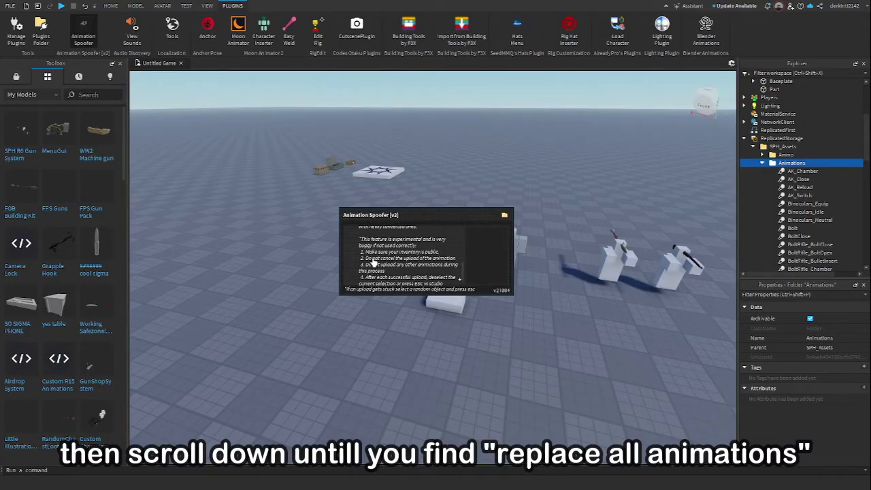
{"action": "scroll", "coordinate": [372, 263], "scroll_direction": "up", "scroll_amount": 3}
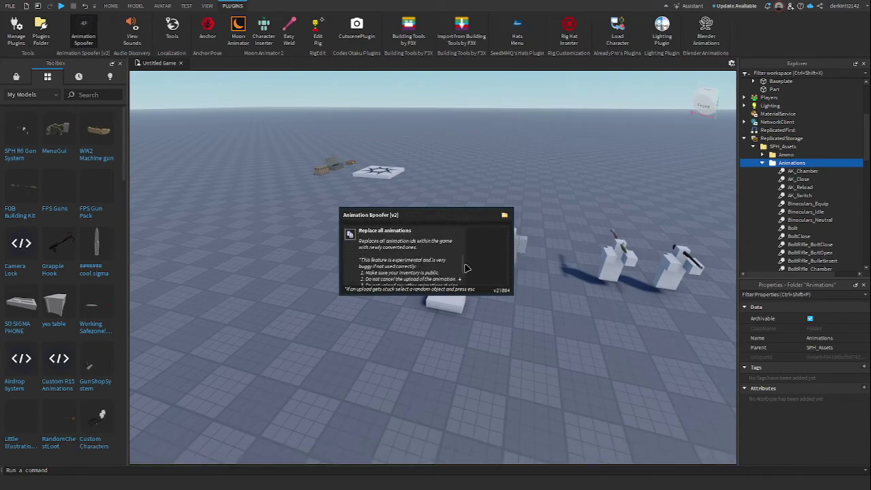
{"action": "scroll", "coordinate": [461, 255], "scroll_direction": "up", "scroll_amount": 5}
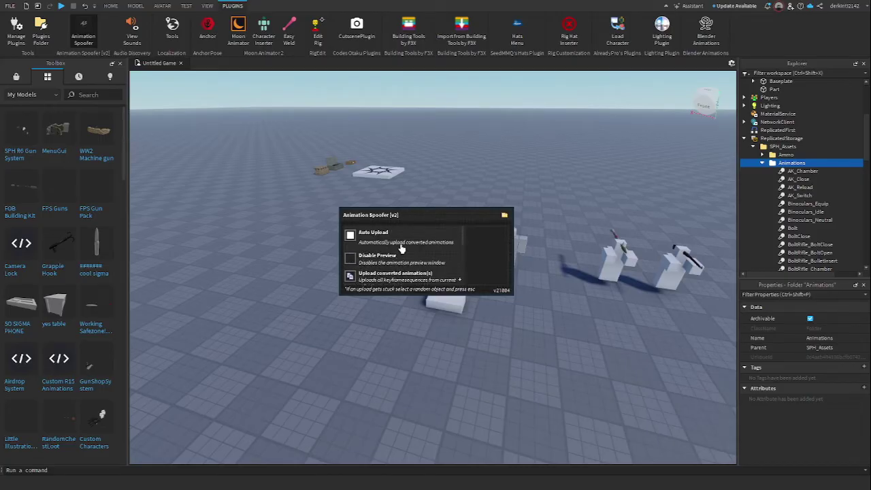
{"action": "scroll", "coordinate": [407, 249], "scroll_direction": "down", "scroll_amount": 8}
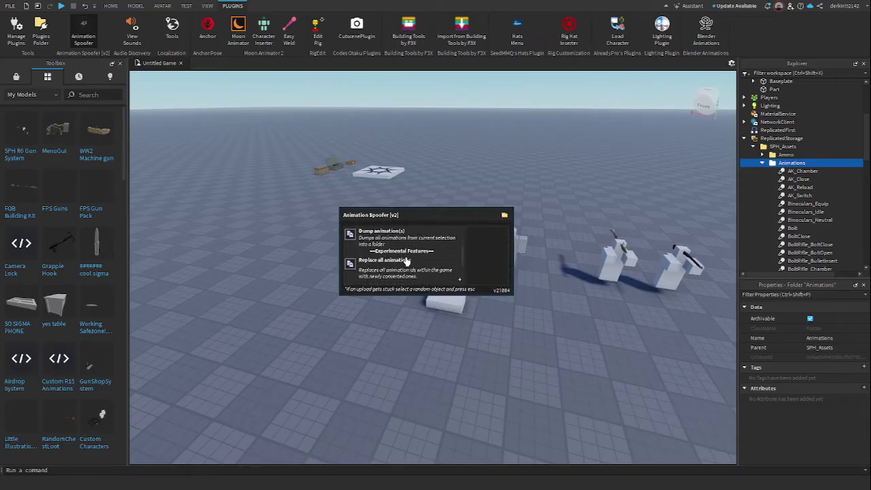
{"action": "scroll", "coordinate": [394, 260], "scroll_direction": "up", "scroll_amount": 3}
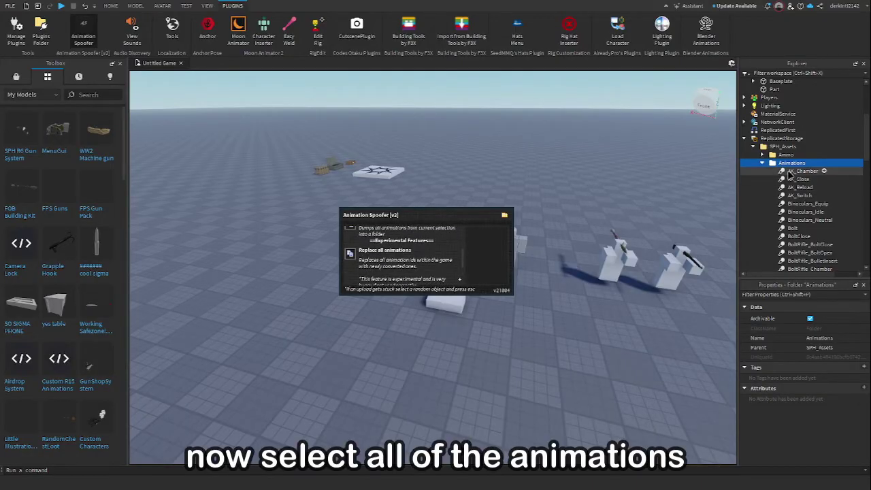
- Select every animation in the SPH_Assets Animations folder, from AK_Chamber through Rifle_Switch
{"action": "left_click", "coordinate": [803, 170]}
{"action": "scroll", "coordinate": [811, 204], "scroll_direction": "down", "scroll_amount": 15}
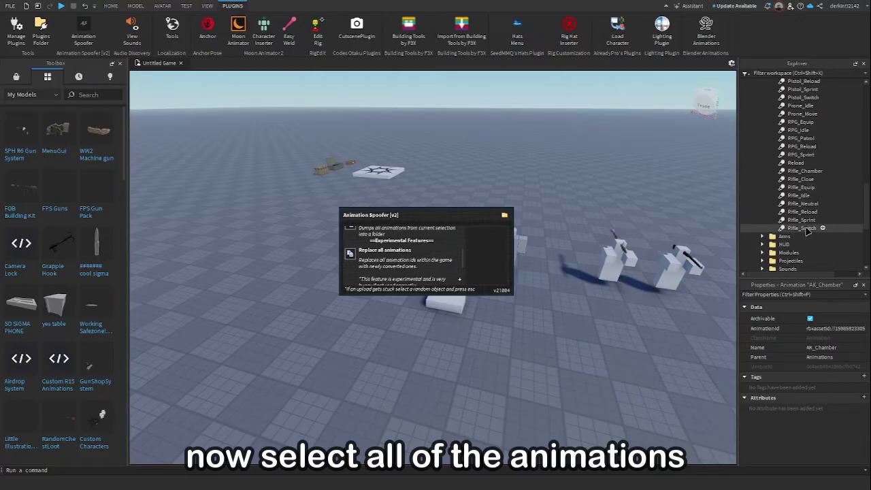
{"action": "left_click", "coordinate": [804, 228], "text": "shift"}
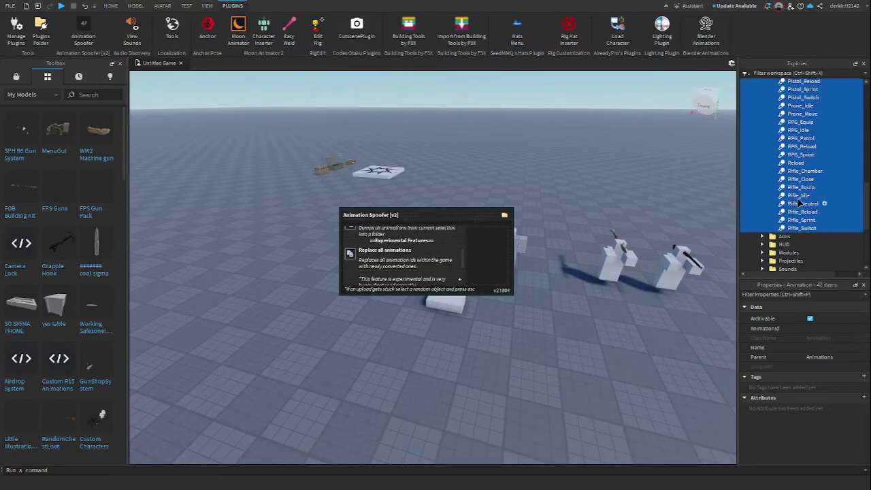
{"action": "scroll", "coordinate": [796, 199], "scroll_direction": "up", "scroll_amount": 15}
{"action": "scroll", "coordinate": [786, 189], "scroll_direction": "down", "scroll_amount": 2}
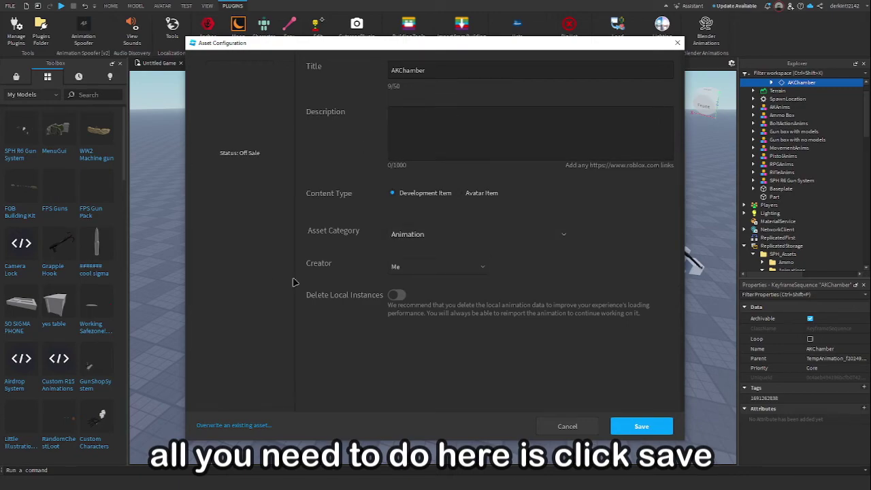
- Save the converted AKChamber and RifleSwitch animations as new assets, dismissing each upload dialog, and close the Animation Spoofer
{"action": "left_click", "coordinate": [639, 427]}
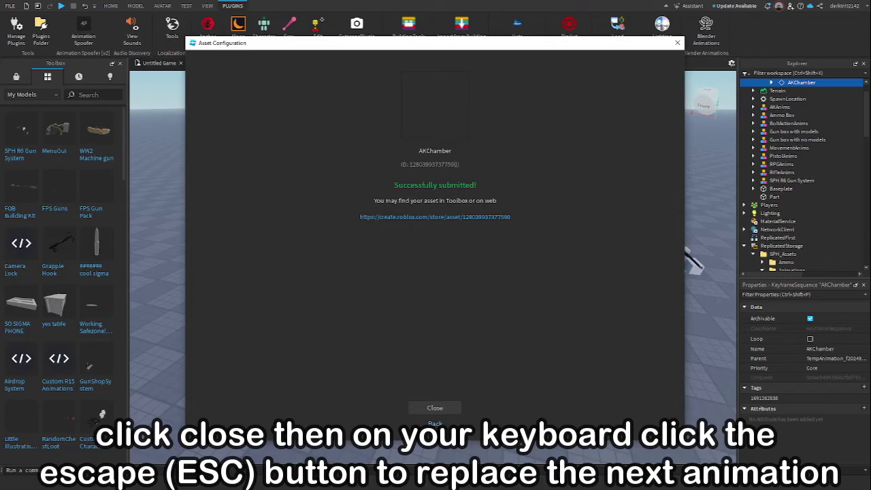
{"action": "left_click", "coordinate": [435, 408]}
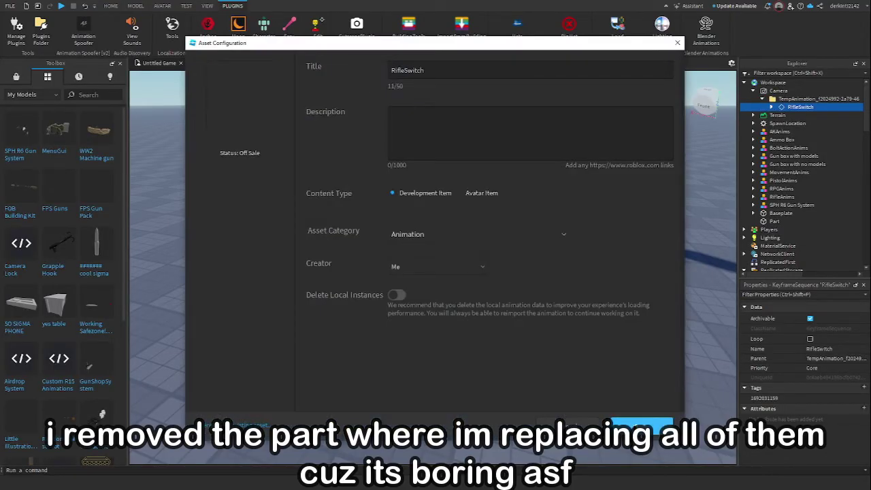
{"action": "left_click", "coordinate": [642, 423]}
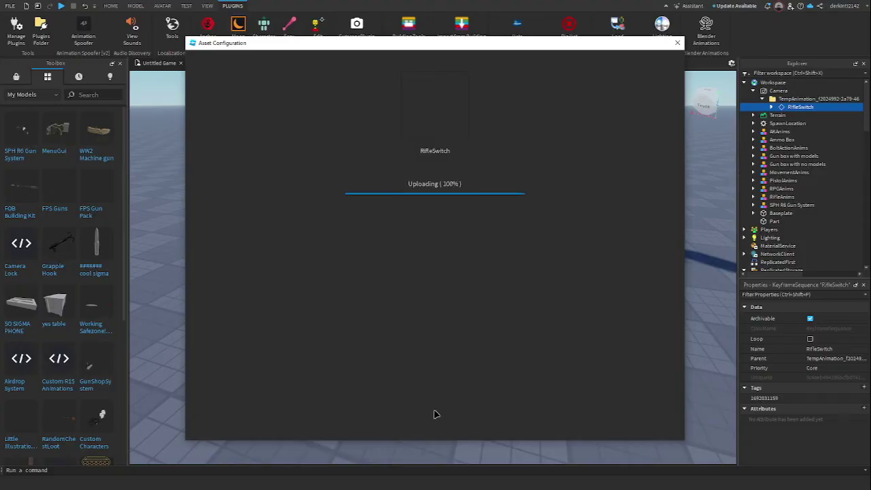
{"action": "left_click", "coordinate": [435, 411]}
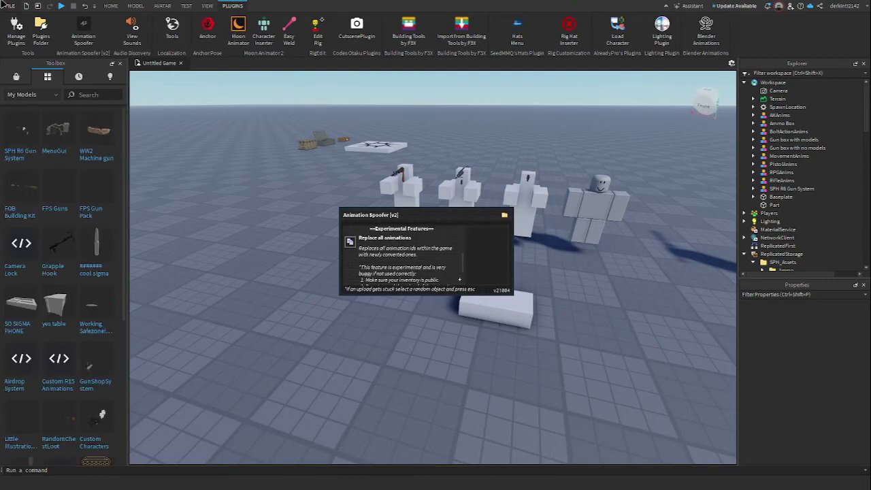
{"action": "left_click", "coordinate": [82, 27]}
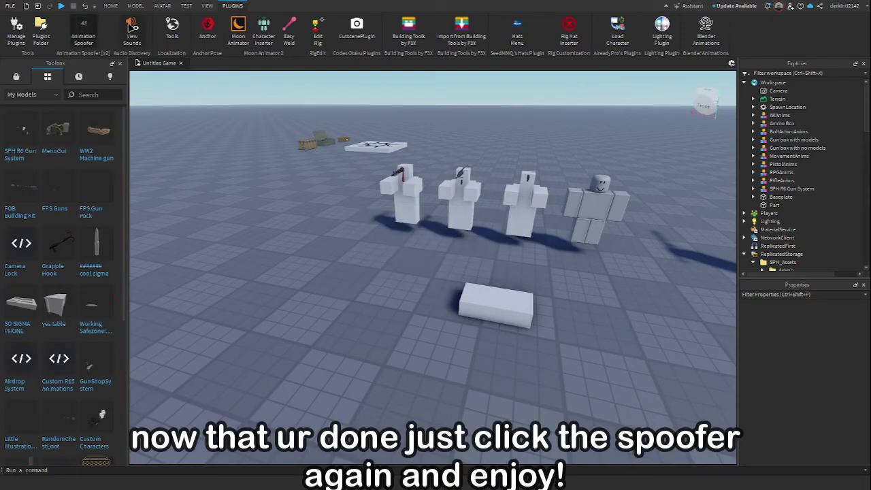
- Playtest the game, examine the avatar's arms and pose from the side, and stop the playtest
{"action": "left_click", "coordinate": [111, 6]}
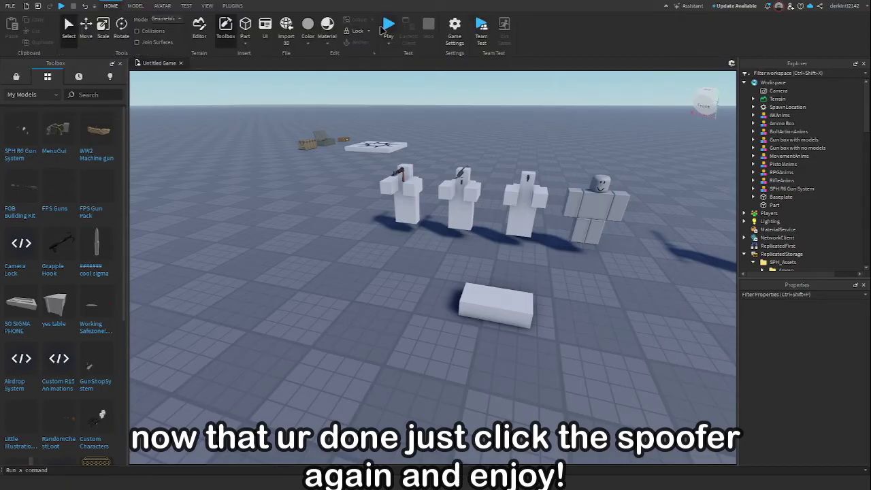
{"action": "left_click", "coordinate": [385, 26]}
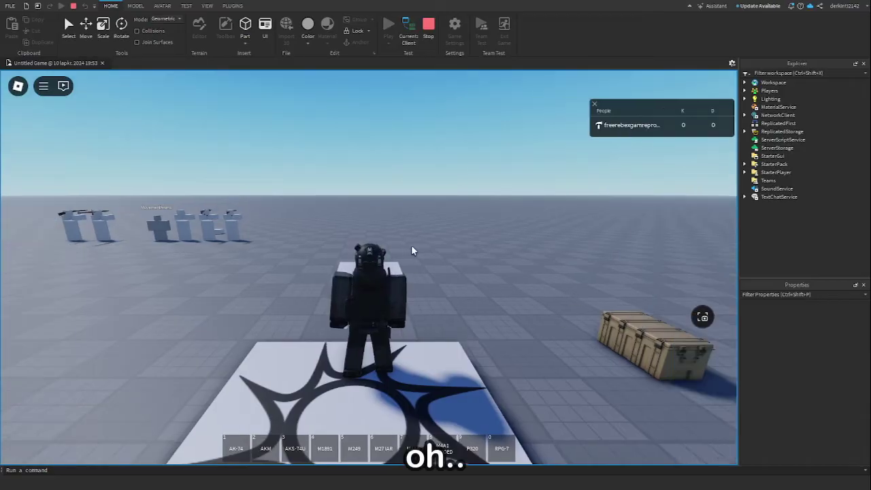
{"action": "right_click_drag", "start_coordinate": [412, 246], "coordinate": [396, 258]}
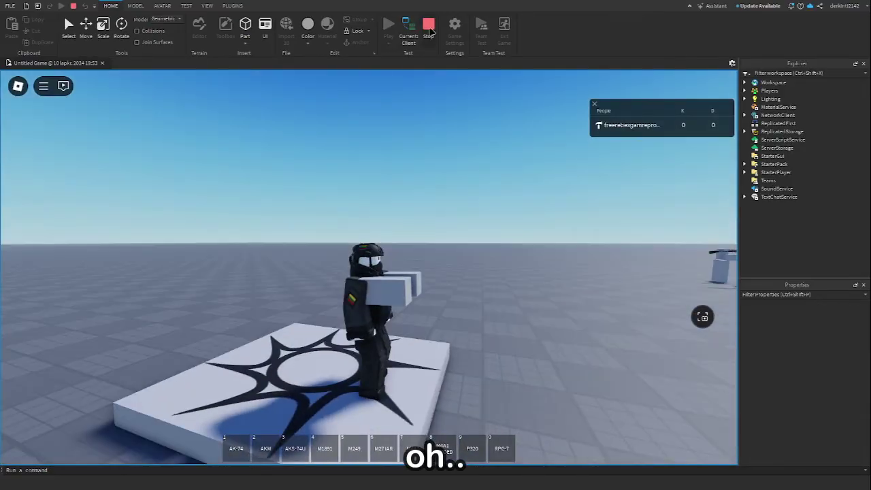
{"action": "left_click", "coordinate": [429, 27]}
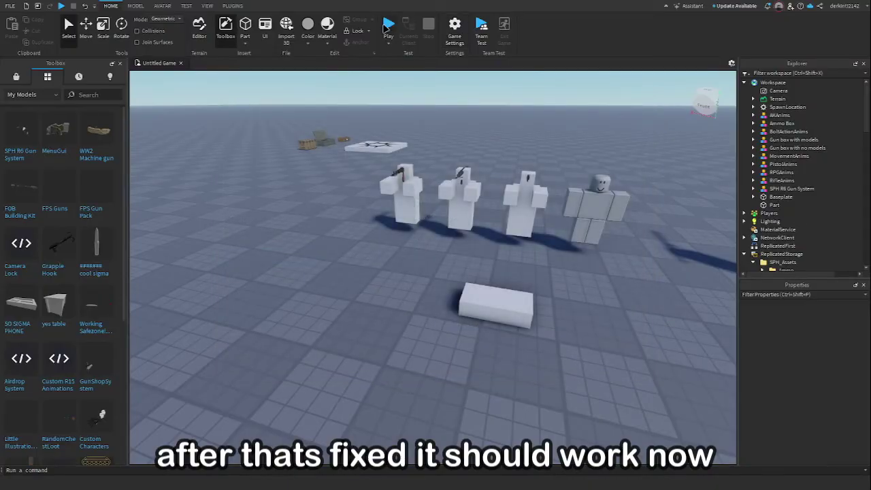
- Start another playtest, equip the AK-74 and fire it in first person to check the replaced animations
{"action": "left_click", "coordinate": [389, 26]}
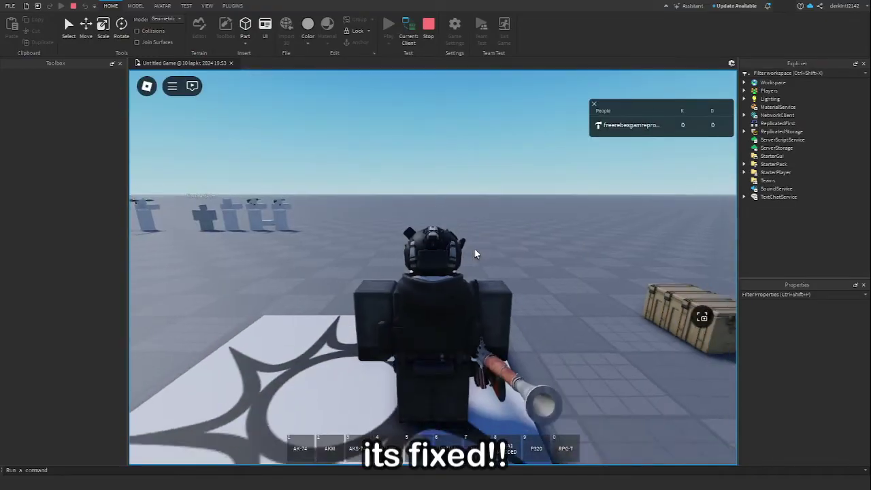
{"action": "scroll", "coordinate": [475, 254], "scroll_direction": "up", "scroll_amount": 3}
{"action": "key", "text": "1"}
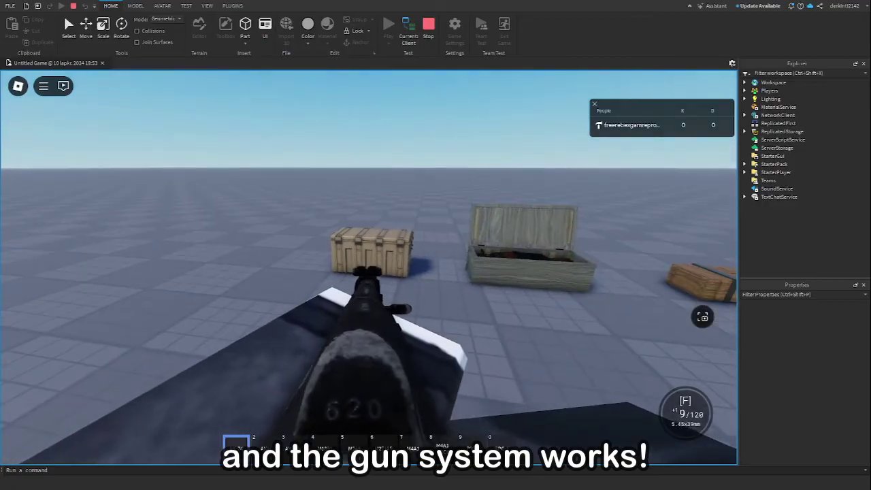
{"action": "left_click", "coordinate": [368, 267]}
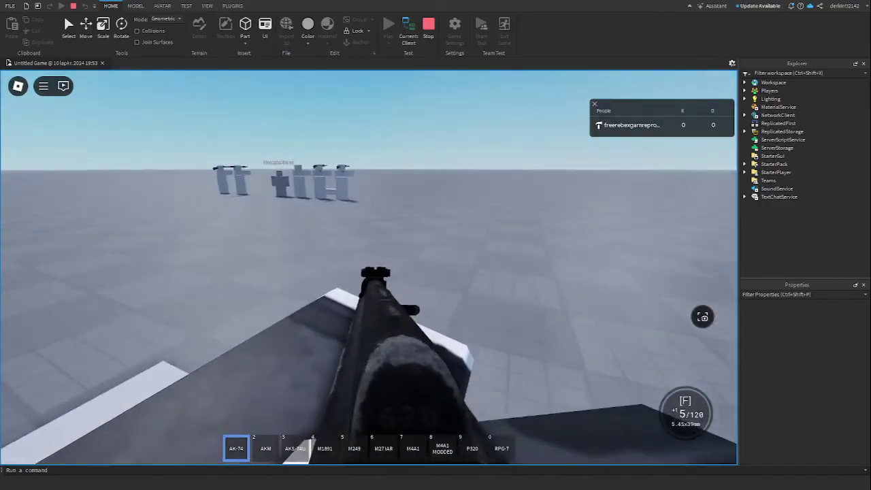
{"action": "left_click", "coordinate": [368, 266]}
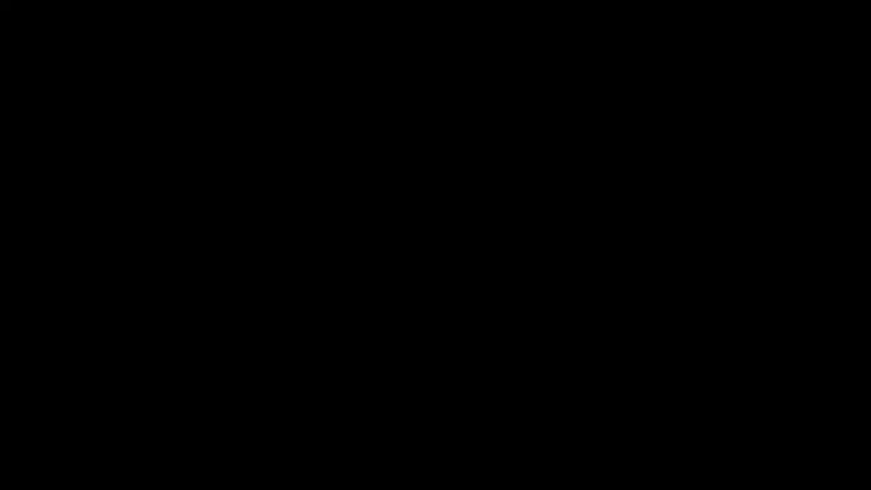